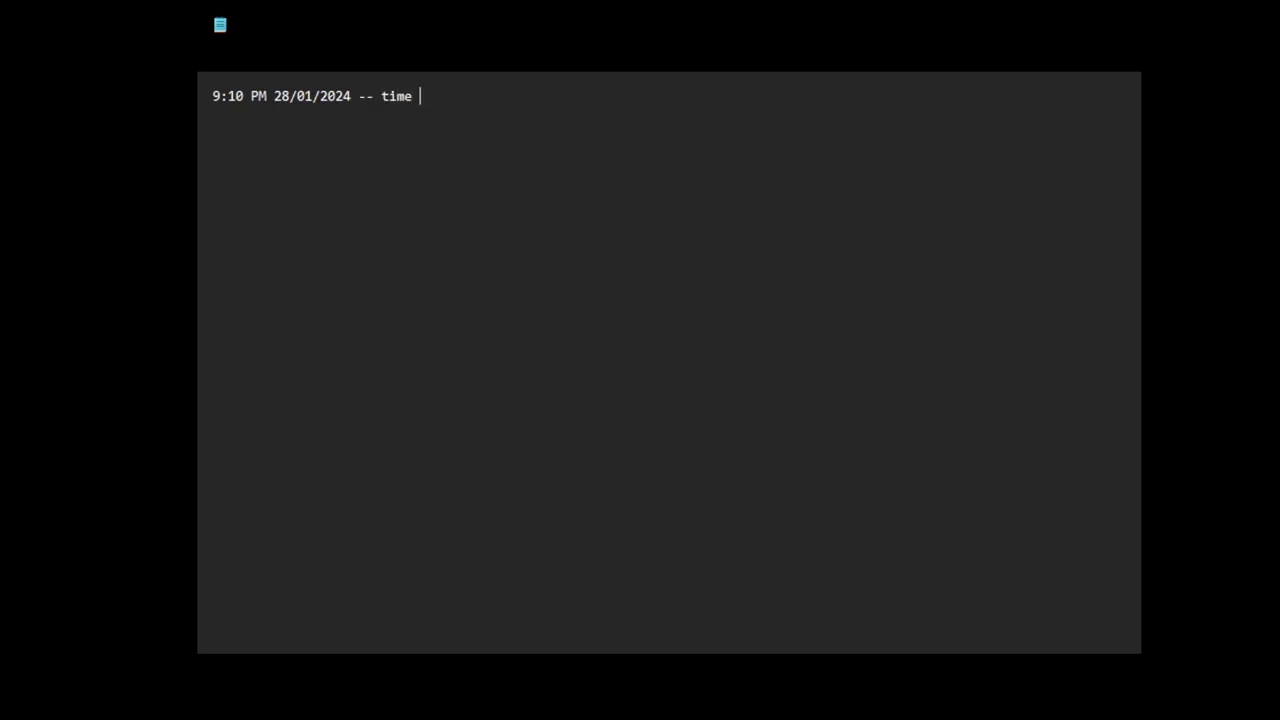
- Complete the first line with "of recording" and write "I am a religious person" below it after a blank line
{"action": "type", "text": "ding"}
{"action": "key", "text": "Return"}
{"action": "key", "text": "Return"}
{"action": "type", "text": "I am"}
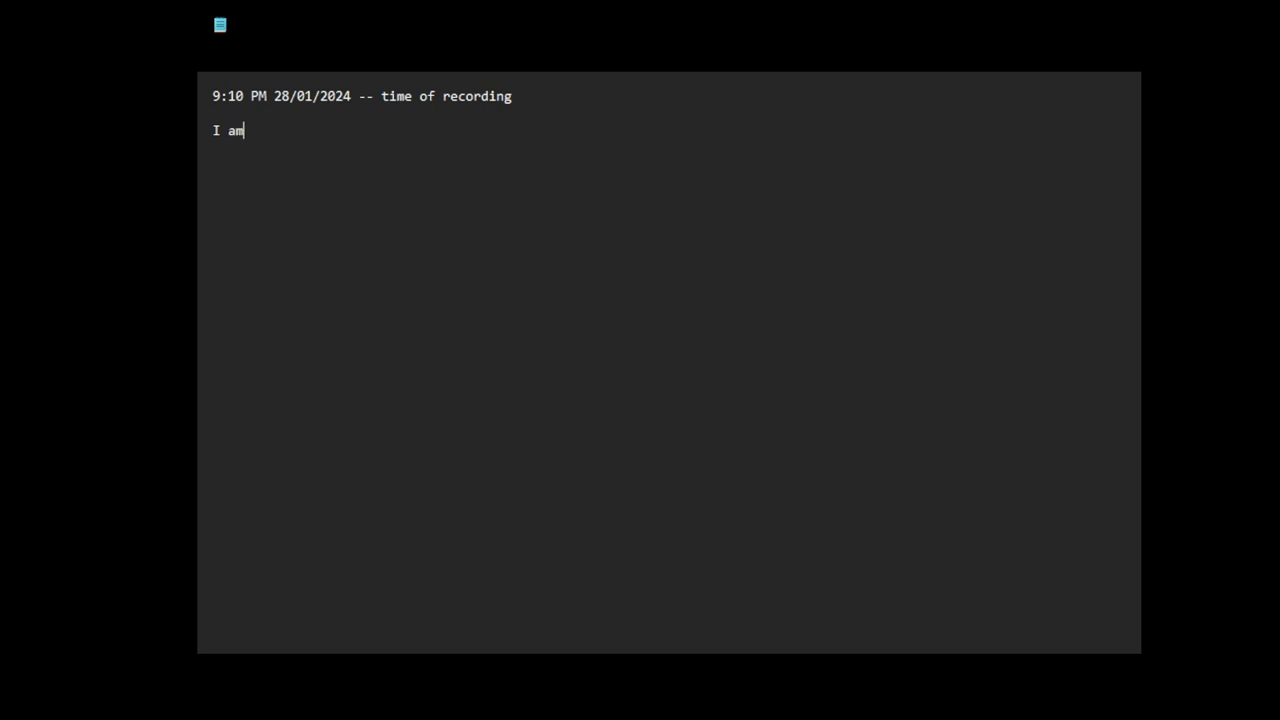
{"action": "type", "text": " a religious person"}
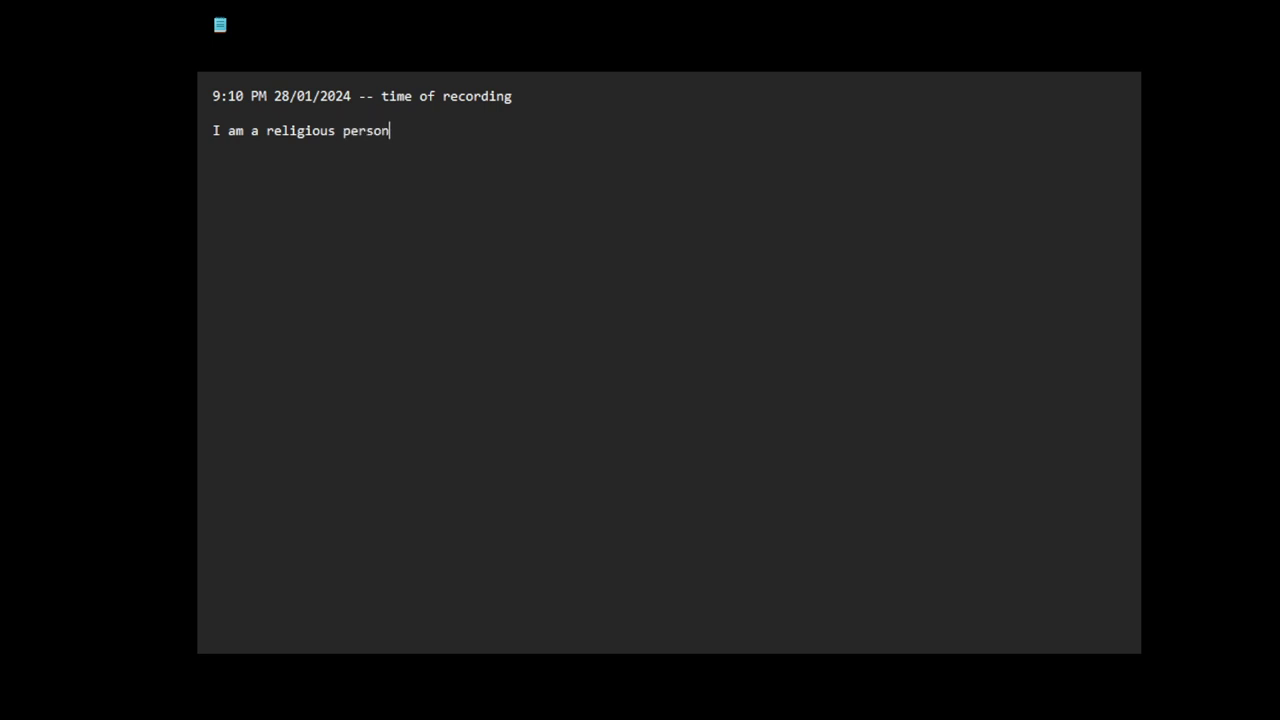
- Add the line "I am spiritual" below the religious person statement, followed by a blank line
{"action": "key", "text": "Return"}
{"action": "type", "text": "I am spiritual"}
{"action": "key", "text": "Return"}
{"action": "key", "text": "Return"}
- Write a new paragraph reading "answers to the questions about the meaning of life can be found through personal experience.."
{"action": "type", "text": "m"}
{"action": "key", "text": "BackSpace"}
{"action": "type", "text": "answer"}
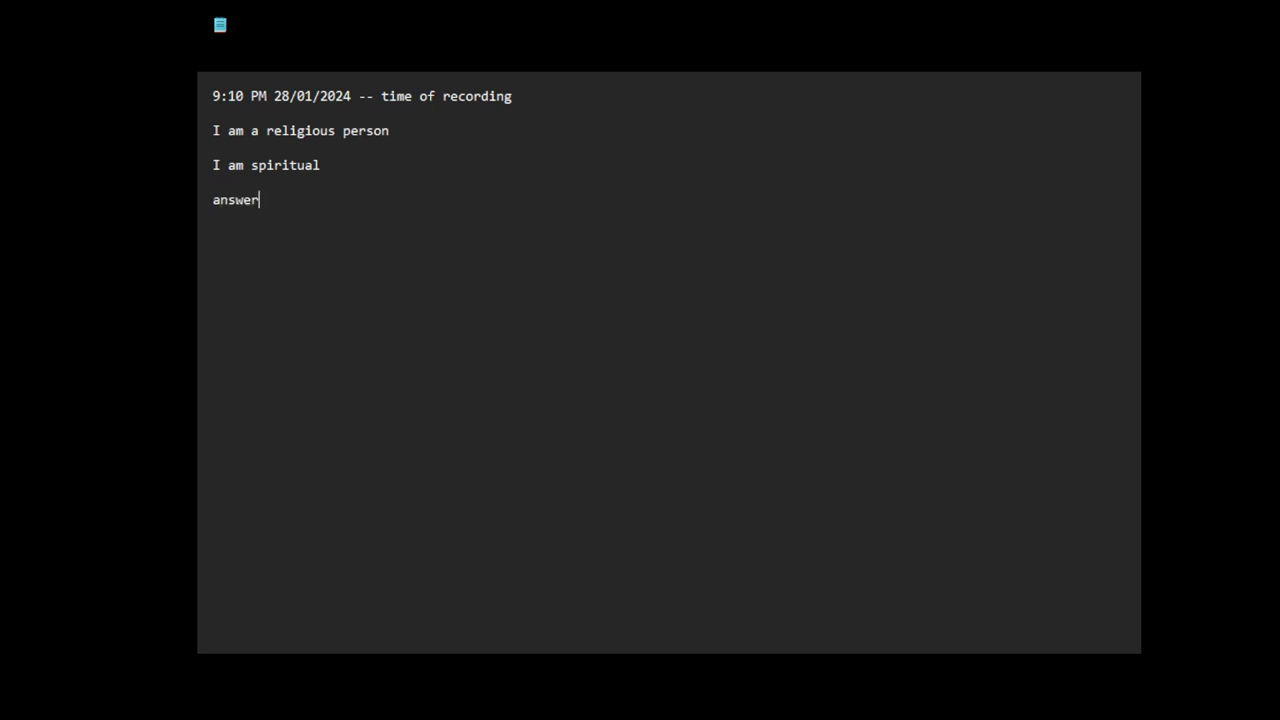
{"action": "type", "text": "s to the questions "}
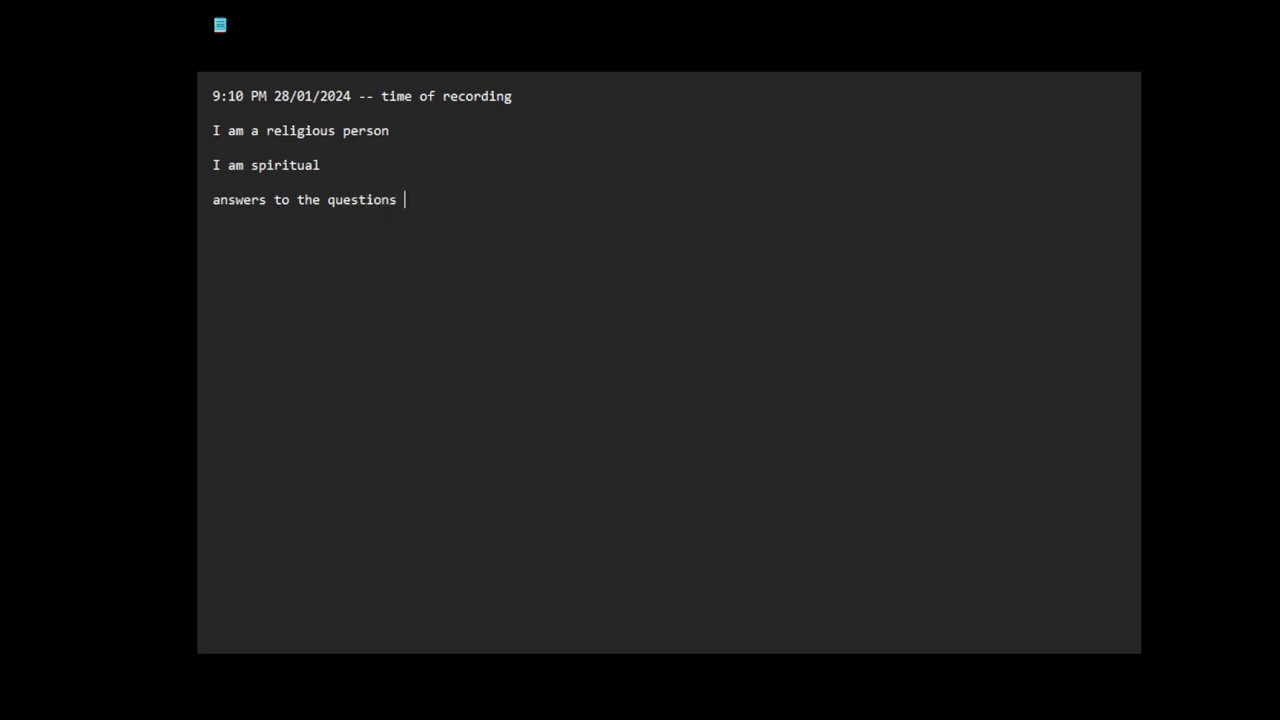
{"action": "type", "text": "about the meaning of li"}
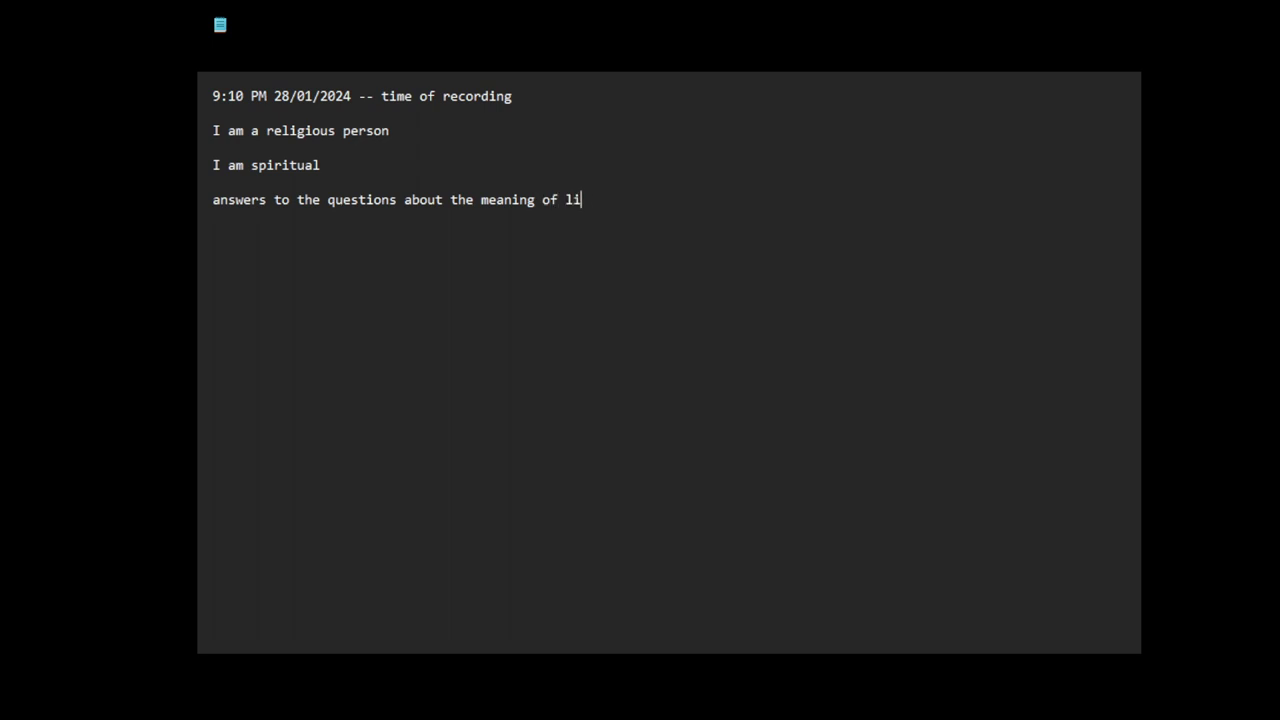
{"action": "type", "text": "fe can be found through "}
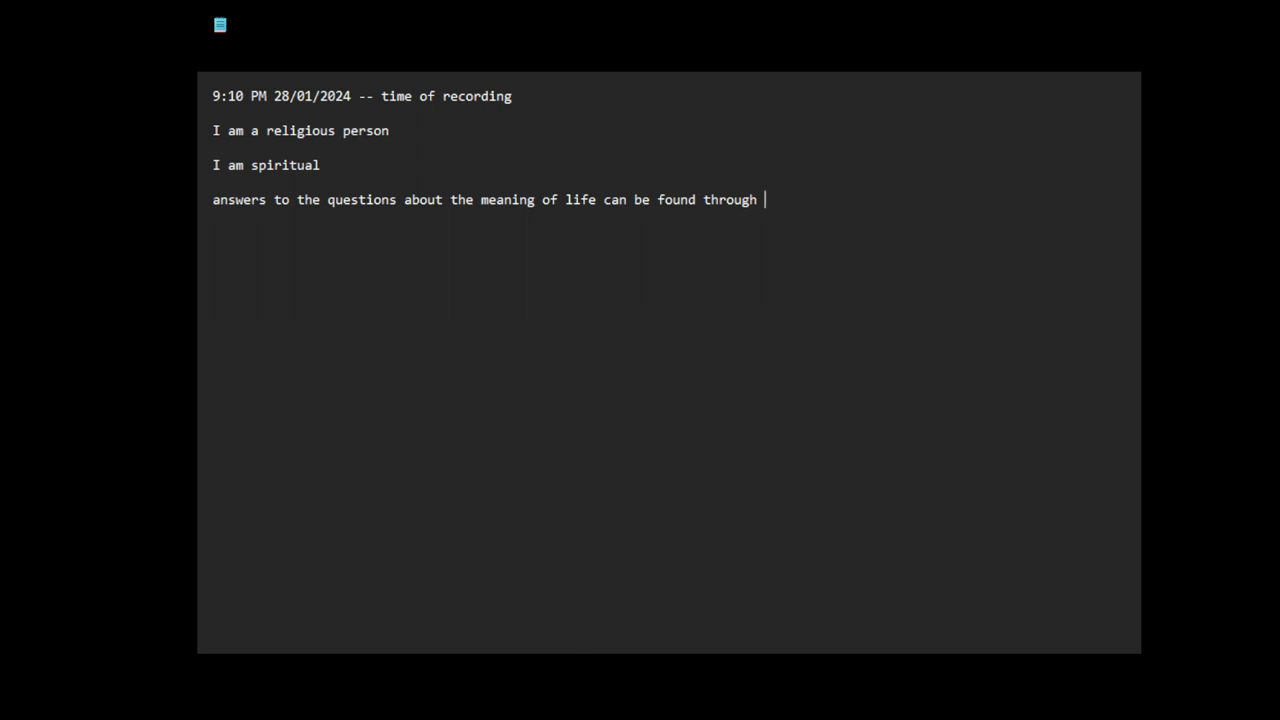
{"action": "type", "text": "personal experience.."}
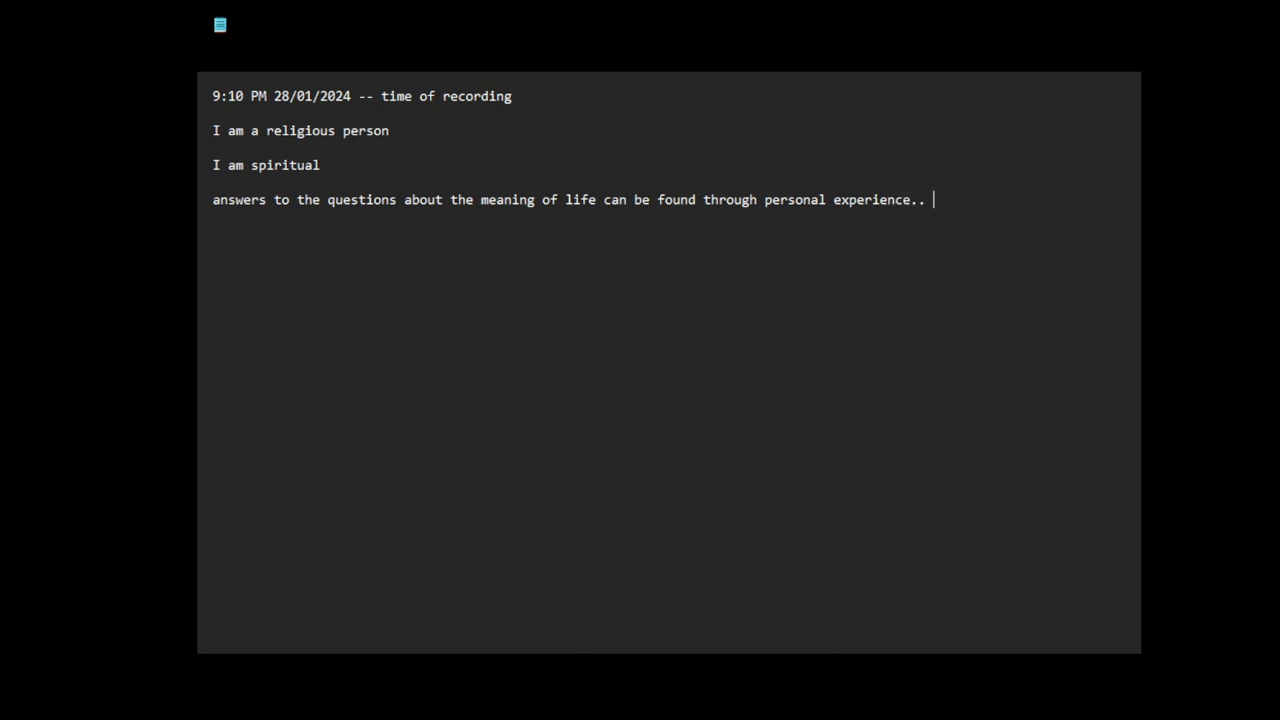
- Extend the meaning of life paragraph with "a religious mystical personal experience.."
{"action": "type", "text": " a religious muy"}
{"action": "key", "text": "BackSpace"}
{"action": "key", "text": "BackSpace"}
{"action": "type", "text": "ystrr"}
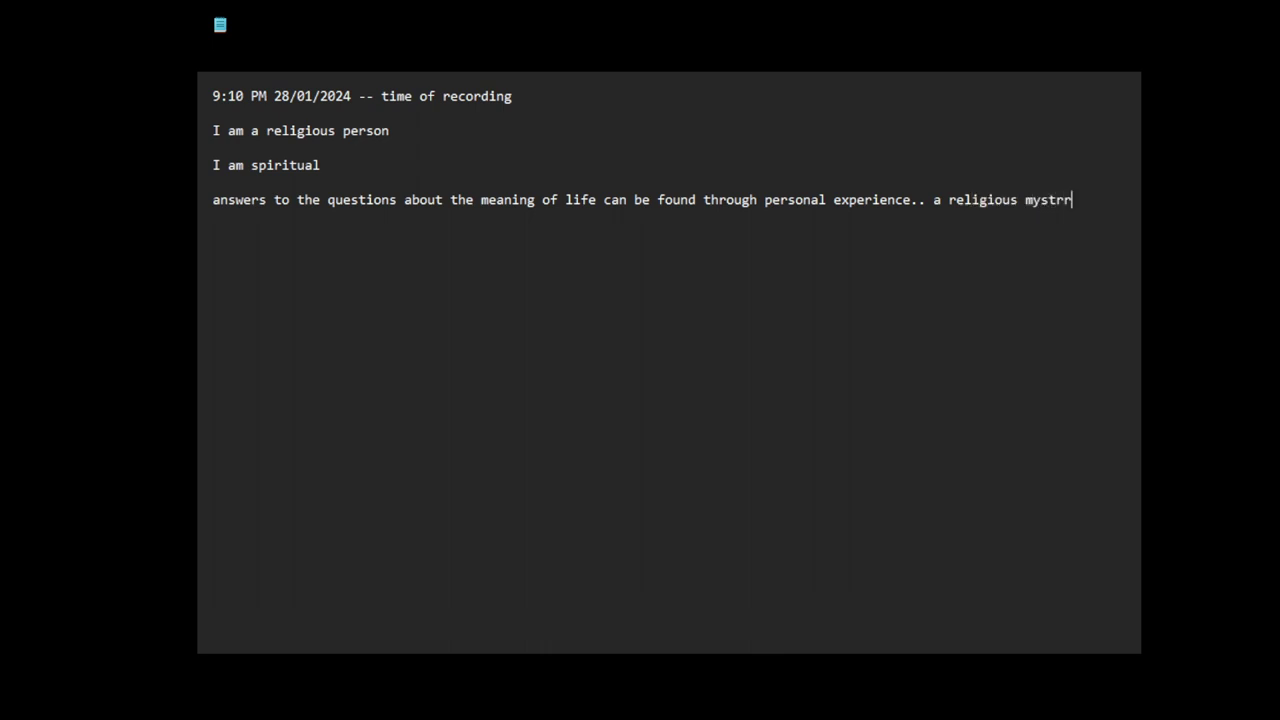
{"action": "key", "text": "BackSpace"}
{"action": "type", "text": "ical"}
{"action": "key", "text": "BackSpace"}
{"action": "key", "text": "BackSpace"}
{"action": "key", "text": "BackSpace"}
{"action": "type", "text": "cal personal expel"}
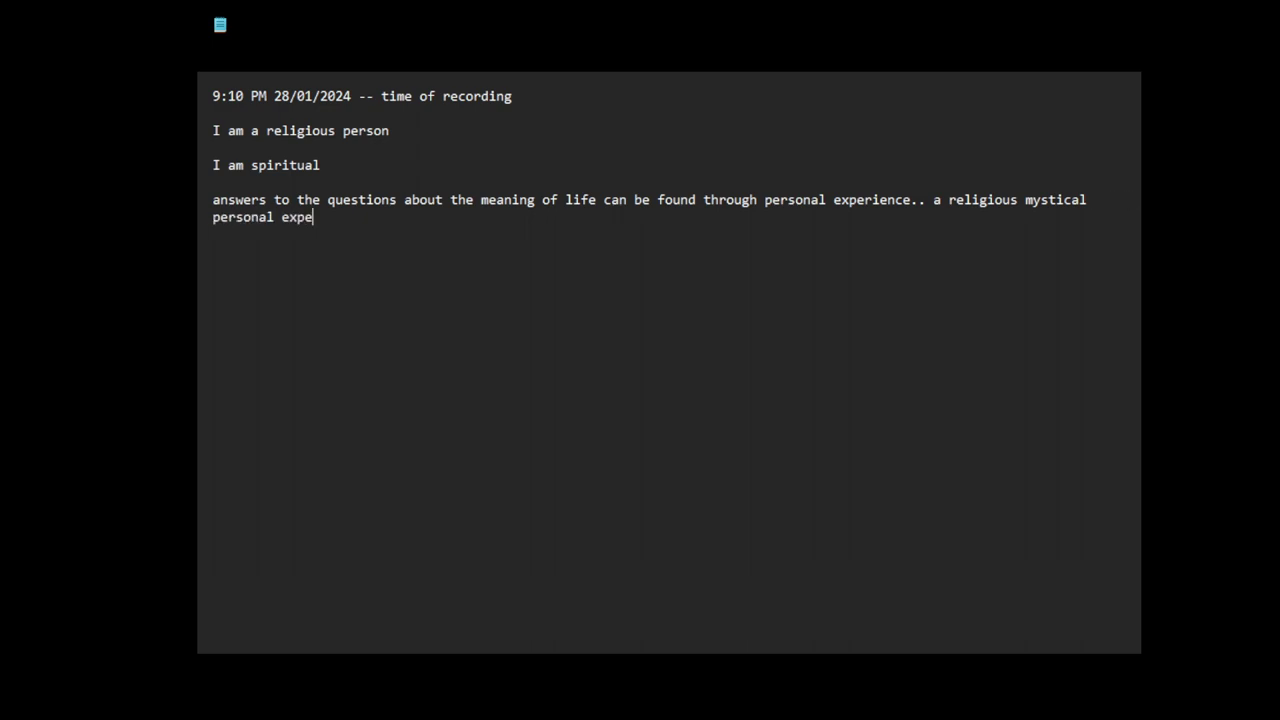
{"action": "key", "text": "BackSpace"}
{"action": "type", "text": "rience.."}
- Add a new paragraph reading "there are no concrete answers to these questions.." after a blank line
{"action": "key", "text": "Return"}
{"action": "key", "text": "Return"}
{"action": "type", "text": "there are no concretr"}
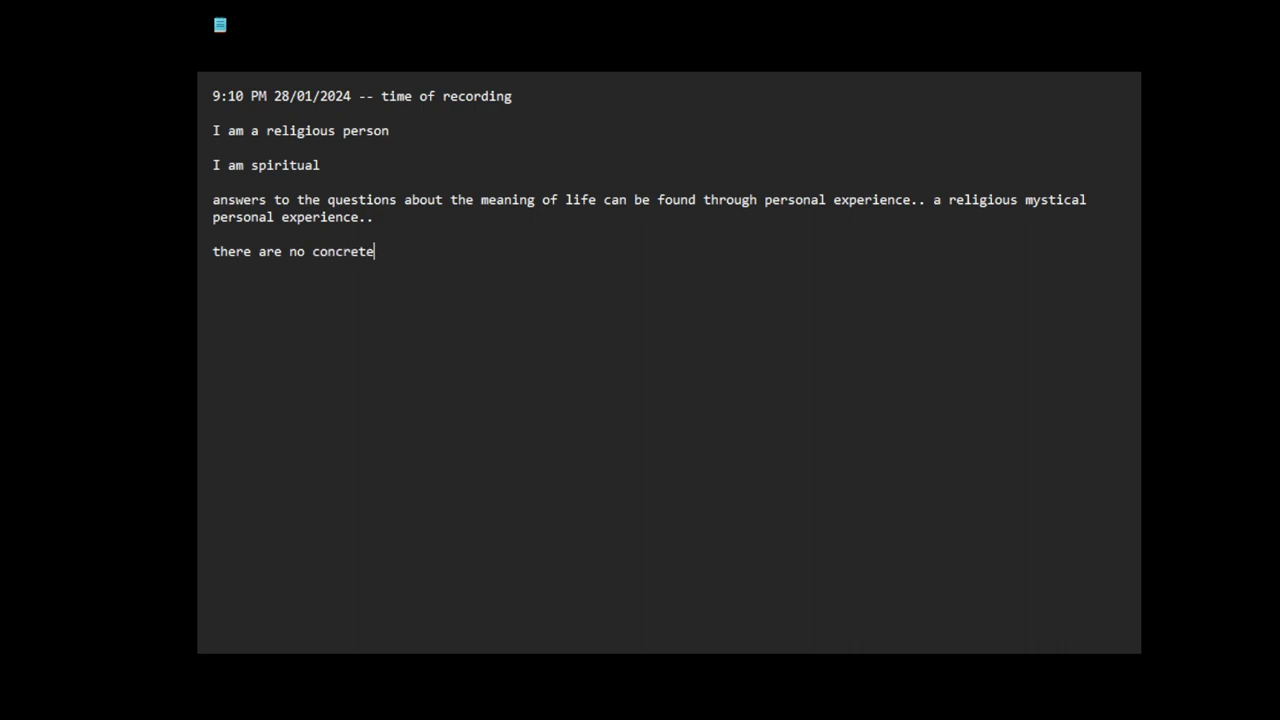
{"action": "type", "text": "answers to these "}
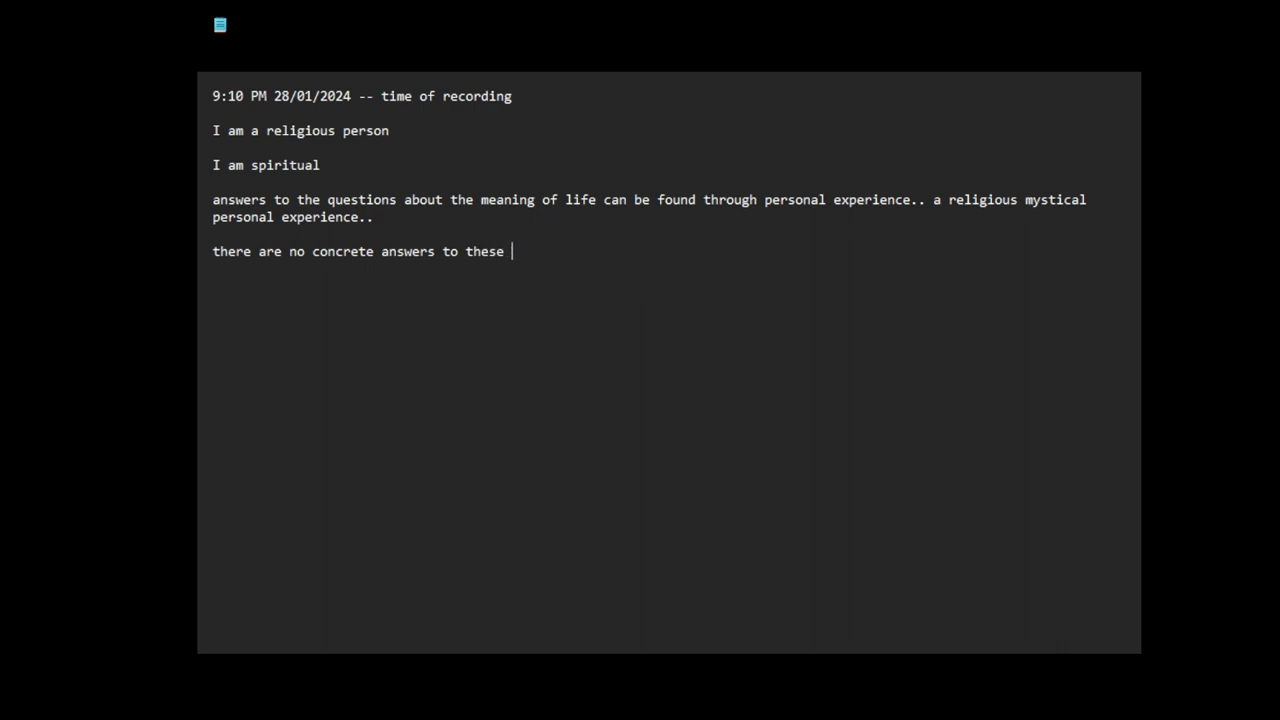
{"action": "type", "text": "questions.."}
- Write "i am a religious person" as a new paragraph below the line about concrete answers
{"action": "key", "text": "Return"}
{"action": "key", "text": "Return"}
{"action": "type", "text": "i am "}
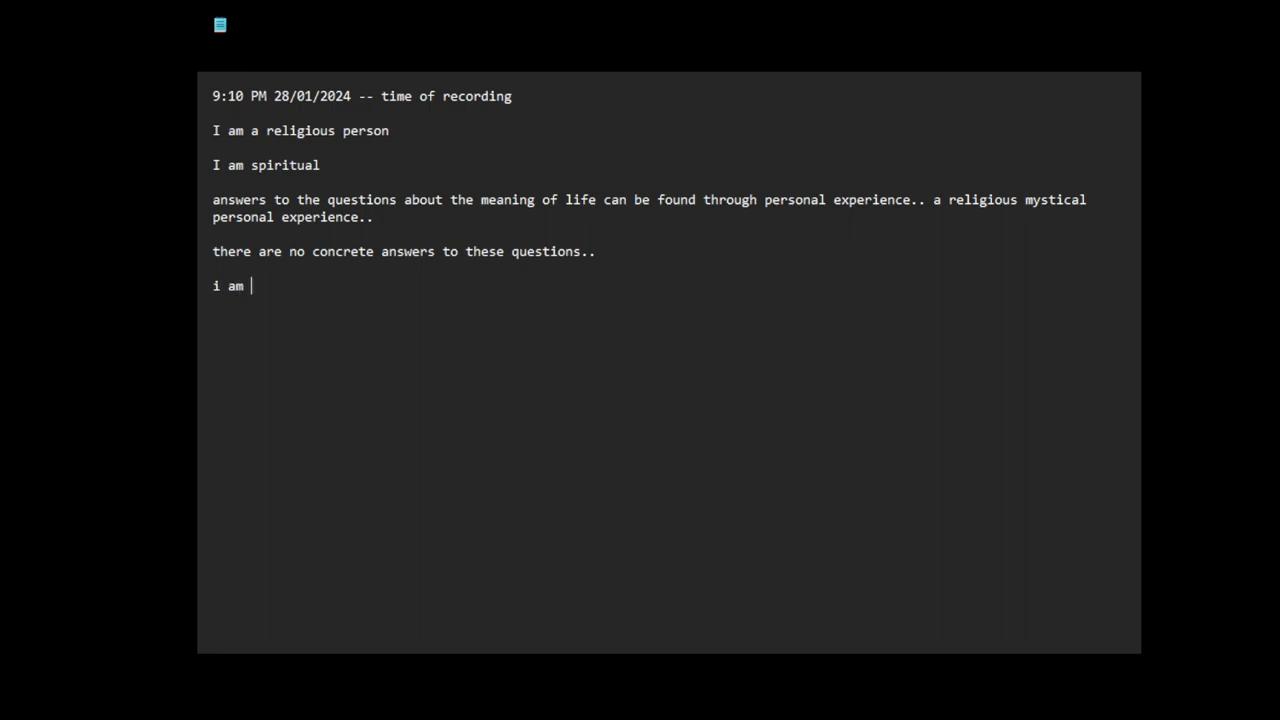
{"action": "type", "text": "a religious person"}
- Add the note "unseen realm.." as a new paragraph after a blank line
{"action": "key", "text": "Return"}
{"action": "key", "text": "Return"}
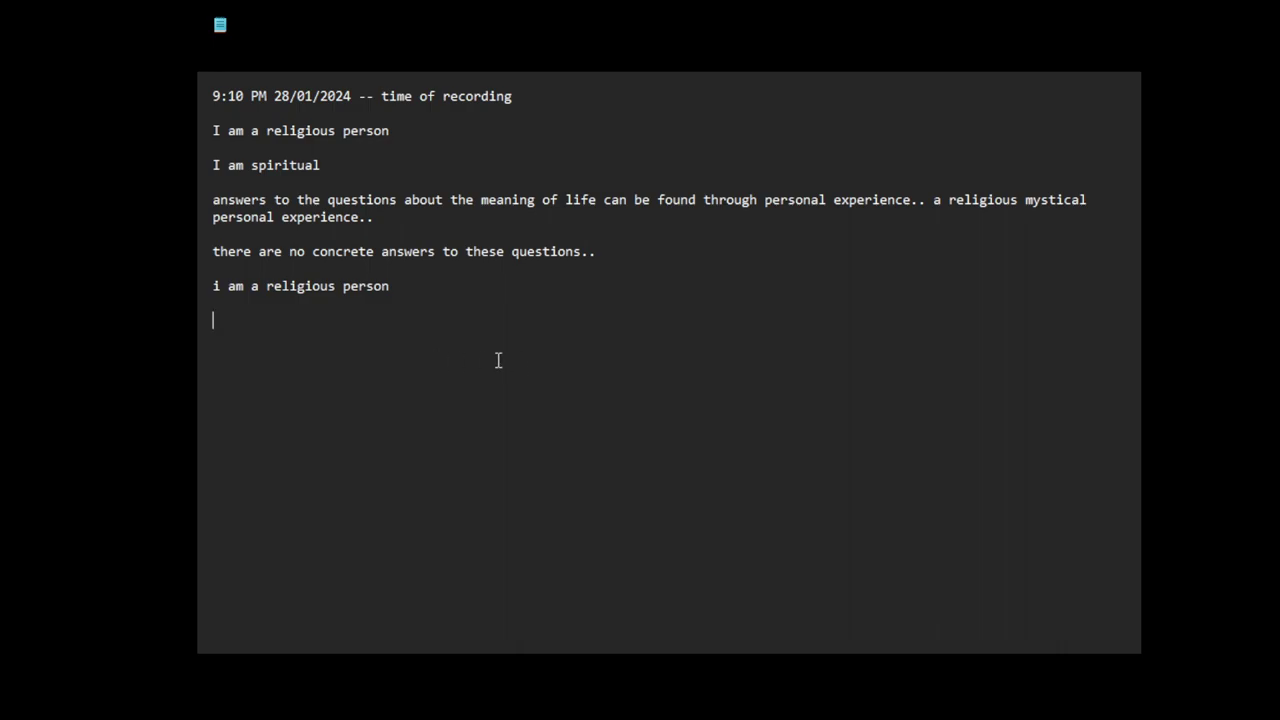
{"action": "type", "text": "unc"}
{"action": "key", "text": "BackSpace"}
{"action": "key", "text": "BackSpace"}
{"action": "key", "text": "BackSpace"}
{"action": "type", "text": "unseen realm.."}
- Add separate paragraphs reading "I feel comfortable saying that I am a religious person.." and "rituals.. fasting, prayer, meditation.."
{"action": "key", "text": "Return"}
{"action": "type", "text": "I feel comfortable saying that I am a religious person.."}
{"action": "key", "text": "Return"}
{"action": "key", "text": "Return"}
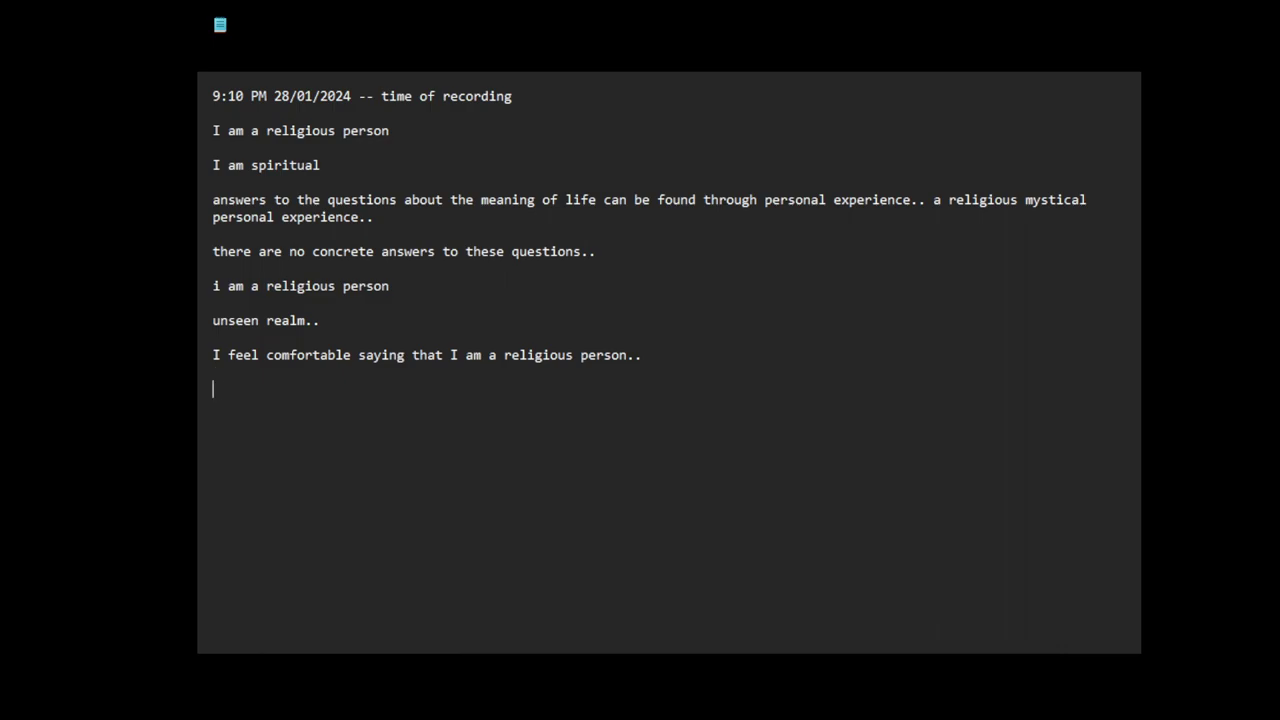
{"action": "type", "text": "rituals.. fasting, pra"}
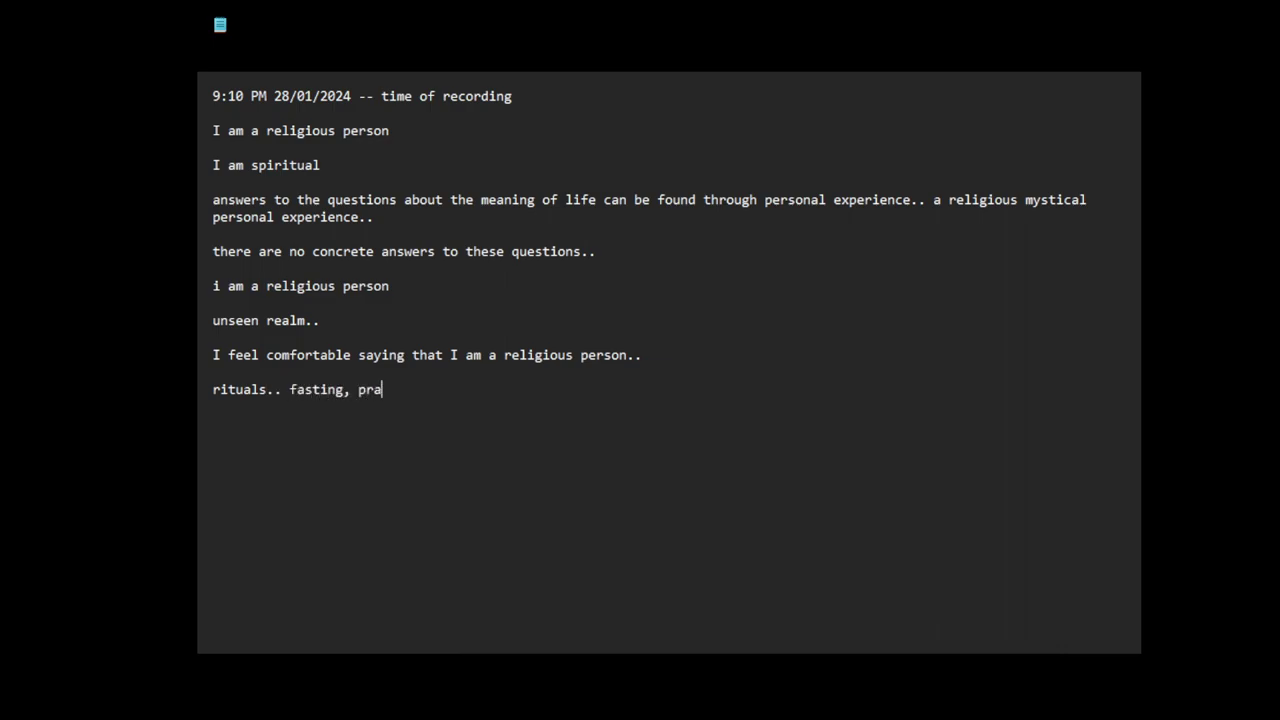
{"action": "type", "text": "yer, meditation.."}
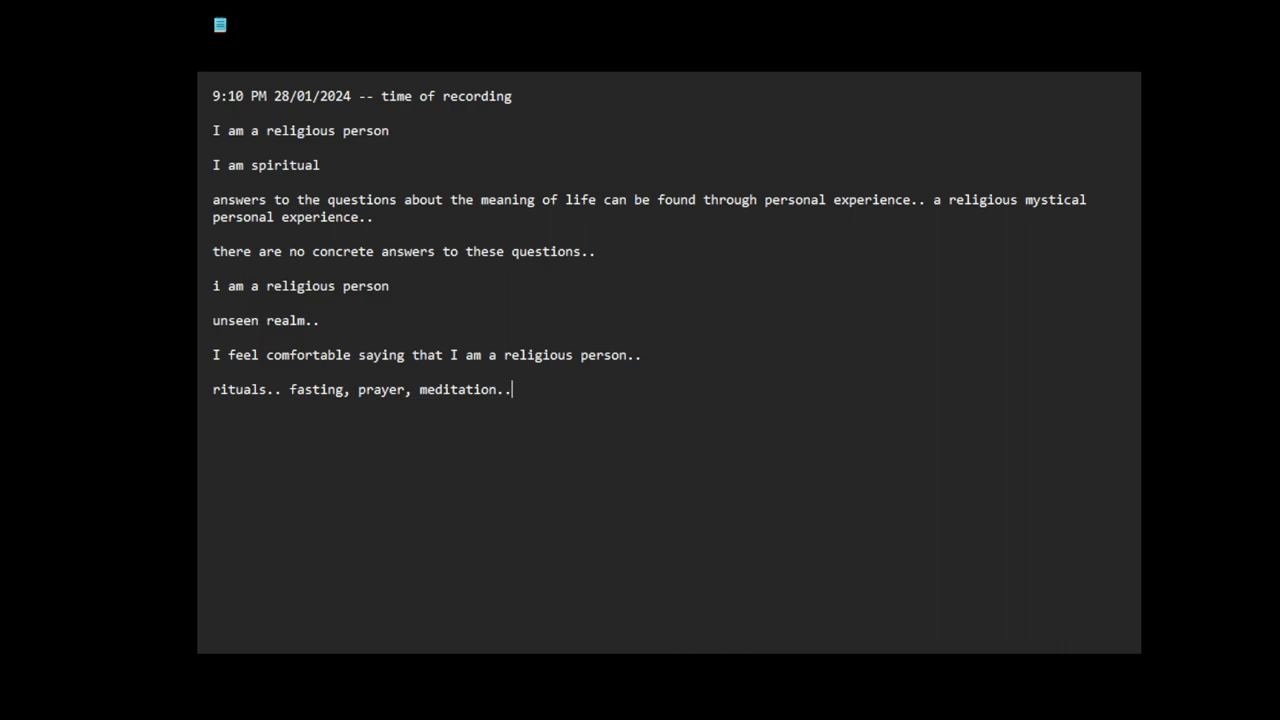